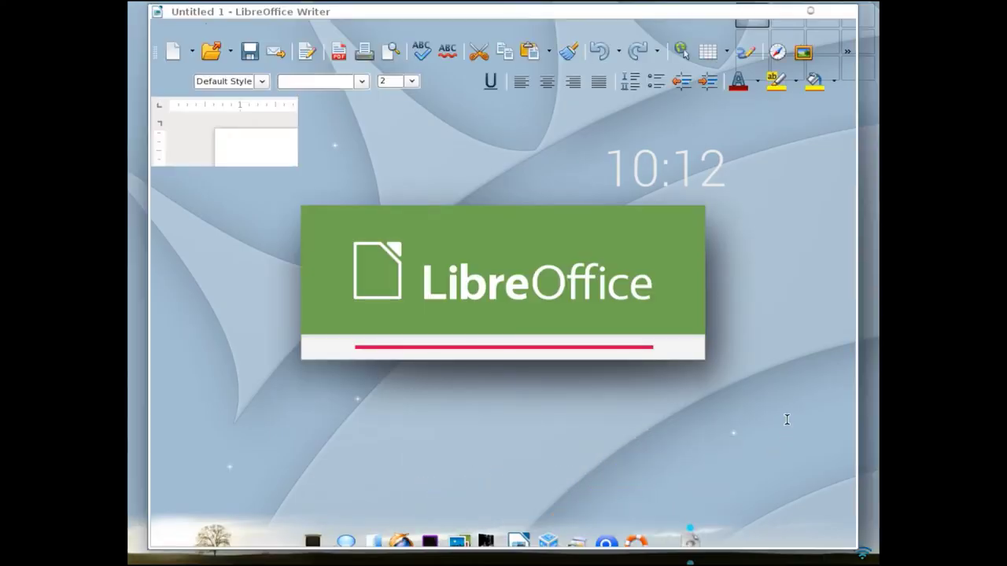
Step: Type 'This is a test of LibreOffice on an Elive linux machine', correcting the typos
{"action": "type", "text": "This is a test opf Libreoffice"}
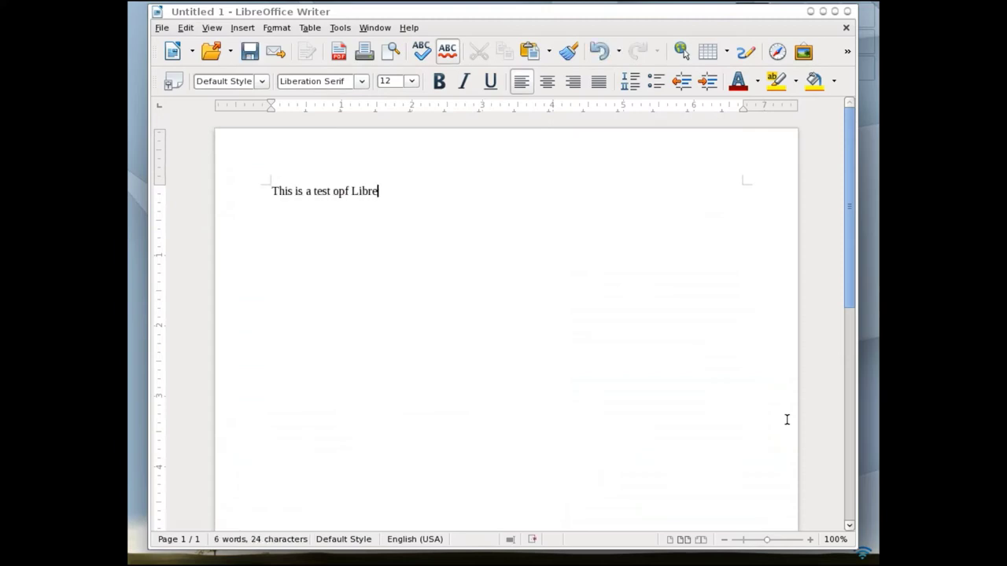
{"action": "key", "text": "Left"}
{"action": "key", "text": "Left"}
{"action": "key", "text": "Left"}
{"action": "key", "text": "BackSpace"}
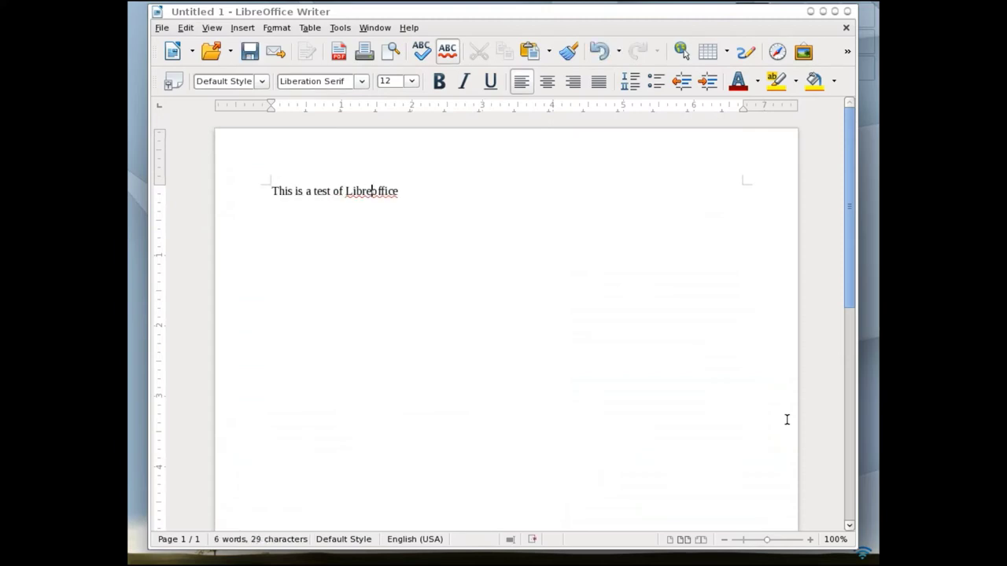
{"action": "key", "text": "Delete"}
{"action": "type", "text": "O"}
{"action": "type", "text": "on an Elive linucx"}
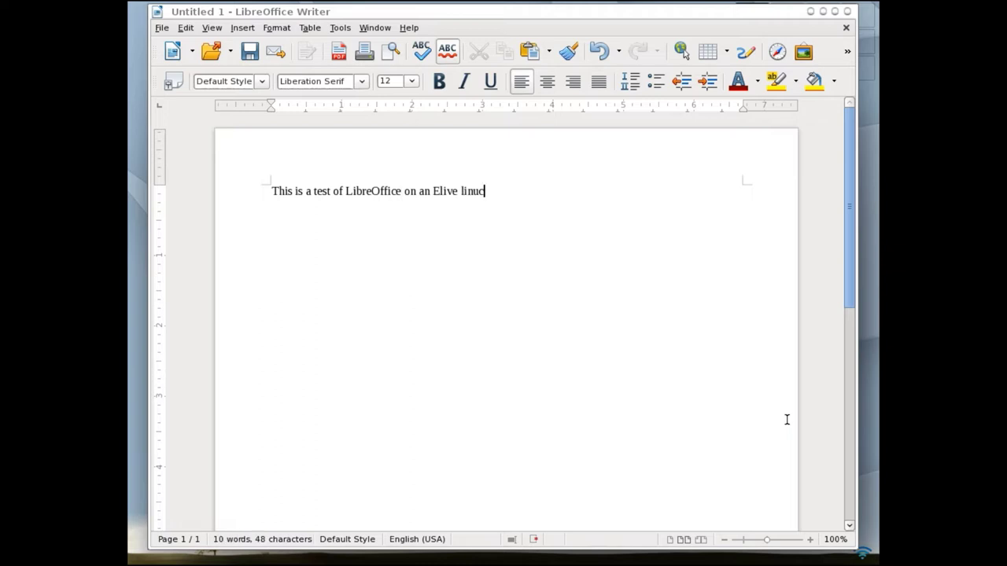
{"action": "type", "text": " machine"}
{"action": "key", "text": "Delete"}
Step: Capitalise the L in Linux, then open Pictures > Wallpapers > blurred desktop.jpg in a maximised GIMP
{"action": "type", "text": "L"}
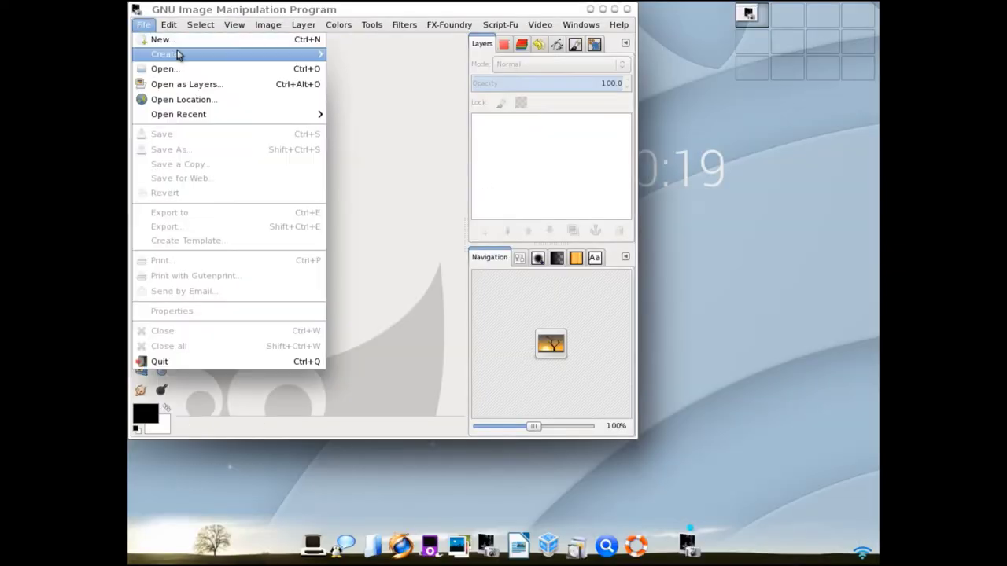
{"action": "left_click", "coordinate": [187, 68]}
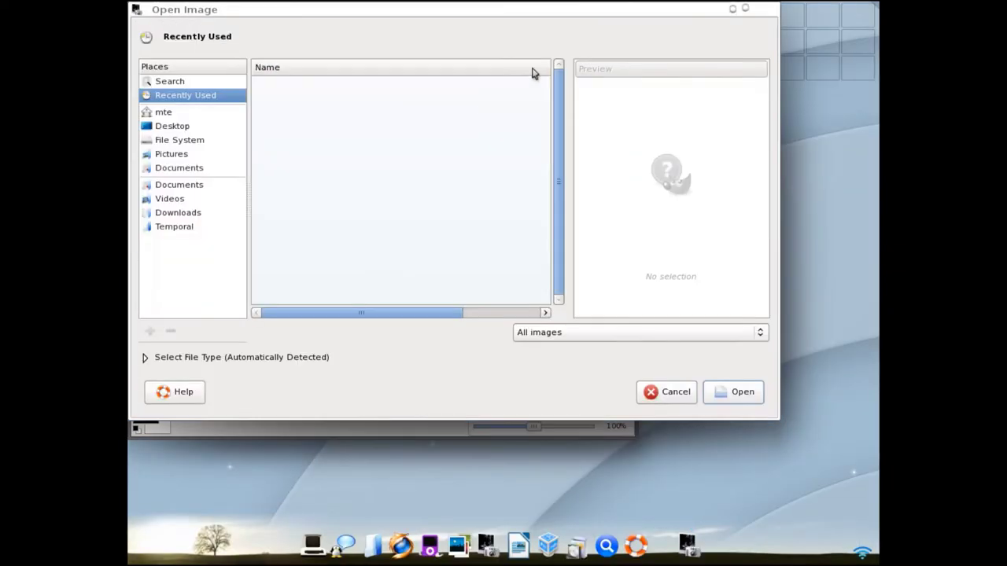
{"action": "left_click", "coordinate": [190, 155]}
{"action": "double_click", "coordinate": [311, 82]}
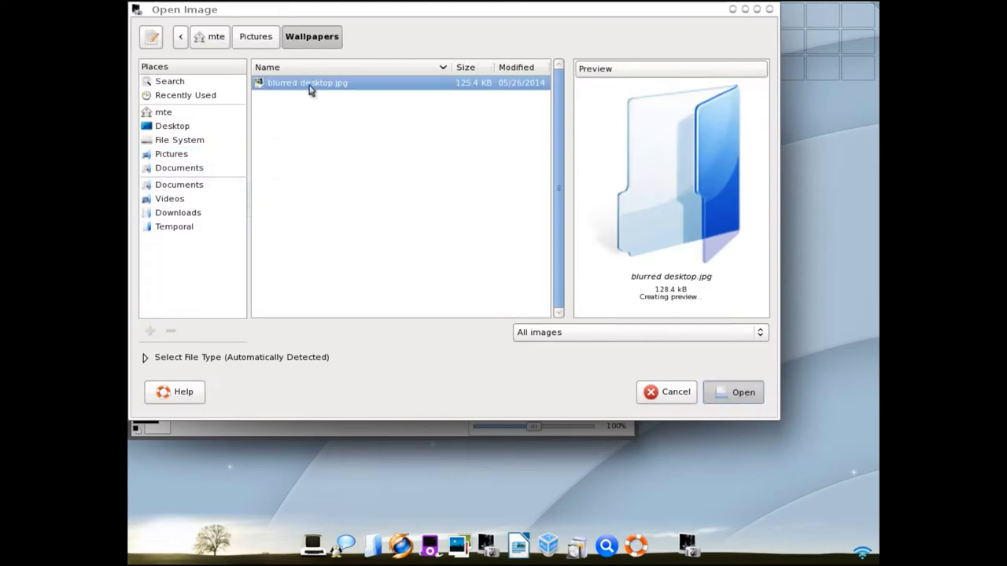
{"action": "double_click", "coordinate": [312, 85]}
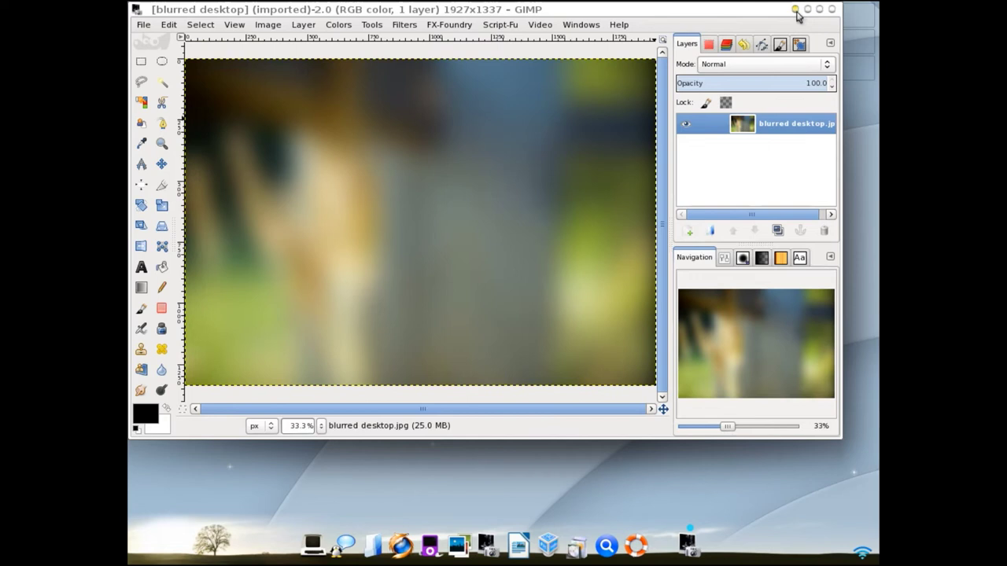
{"action": "left_click", "coordinate": [819, 10]}
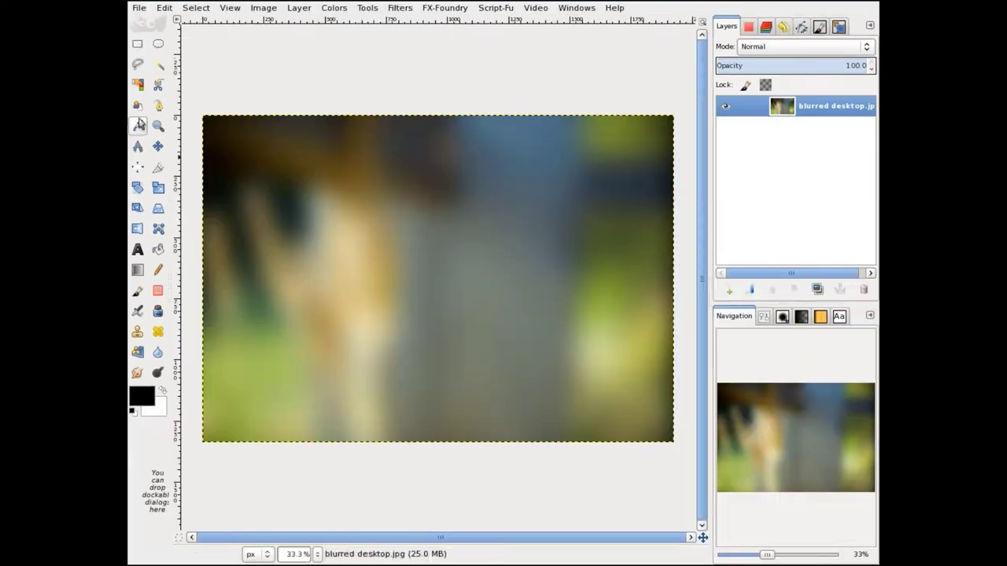
Step: Draw a red question-mark stroke on the image with the Pencil tool
{"action": "left_click", "coordinate": [157, 269]}
{"action": "left_click", "coordinate": [157, 389]}
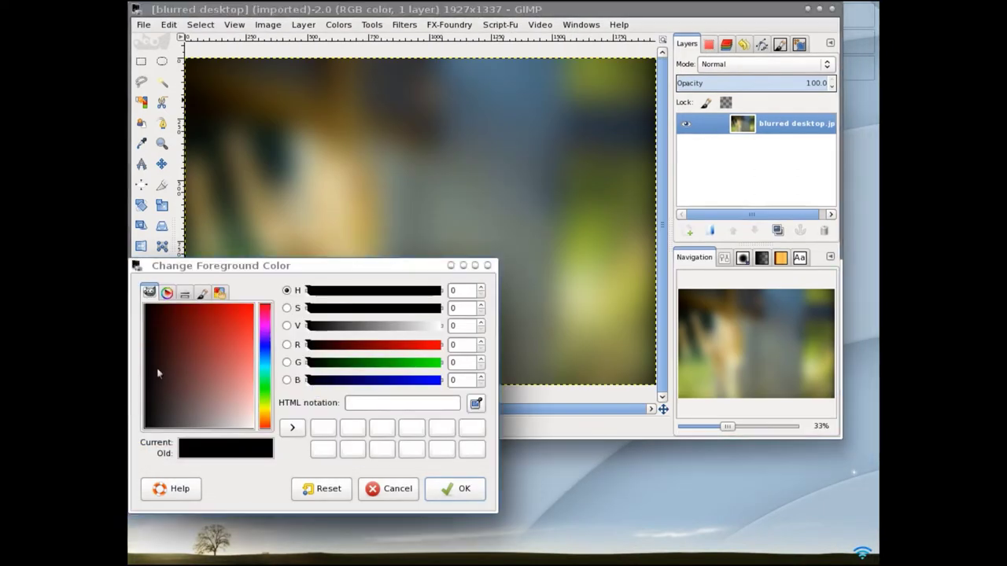
{"action": "left_click", "coordinate": [203, 340]}
{"action": "left_click", "coordinate": [428, 490]}
{"action": "mouse_move", "coordinate": [332, 150]}
{"action": "left_mouse_down"}
{"action": "mouse_move", "coordinate": [359, 188]}
{"action": "mouse_move", "coordinate": [369, 256]}
{"action": "mouse_move", "coordinate": [504, 238]}
{"action": "mouse_move", "coordinate": [488, 265]}
{"action": "left_mouse_up"}
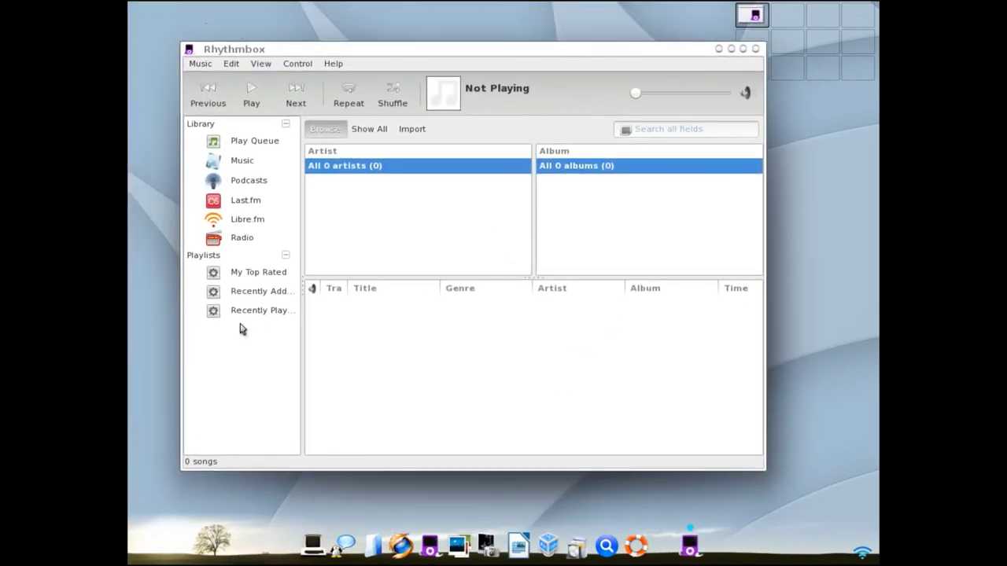
Step: Show Rhythmbox's Radio stations filtered to the Eclectic genre
{"action": "left_click", "coordinate": [244, 240]}
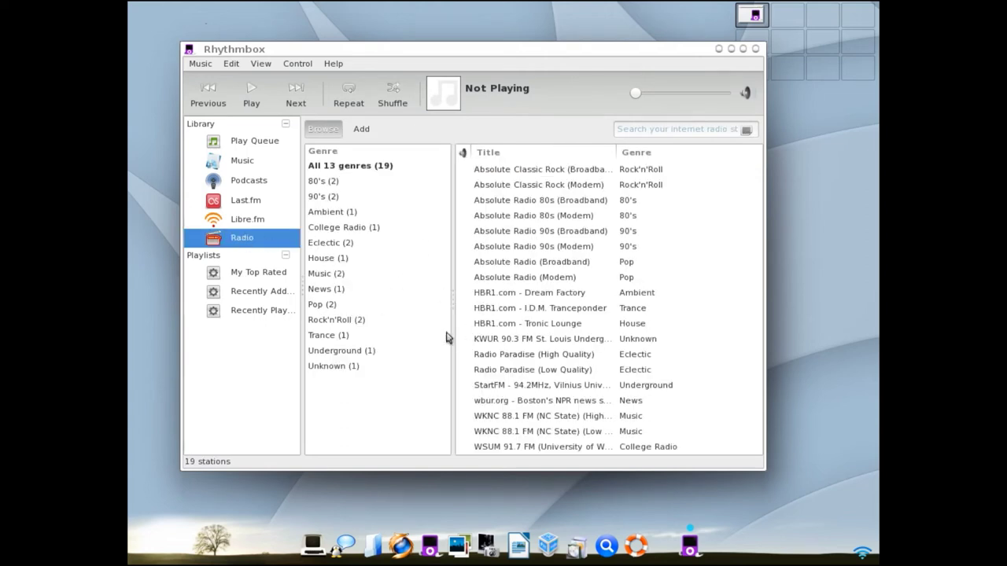
{"action": "left_click", "coordinate": [334, 244]}
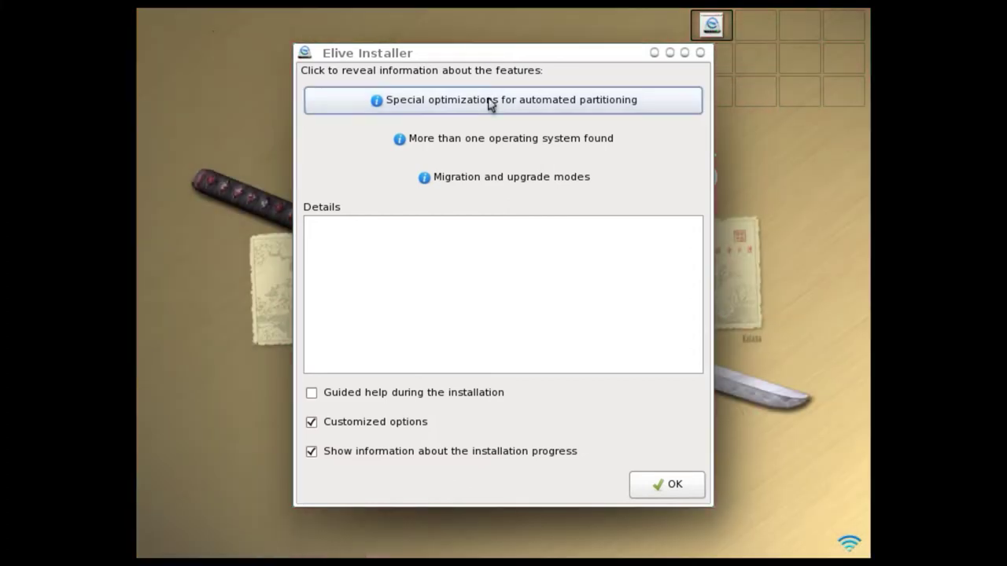
Step: Read the info on automated partitioning, installing alongside other systems, and migration/upgrade modes
{"action": "left_click", "coordinate": [496, 106]}
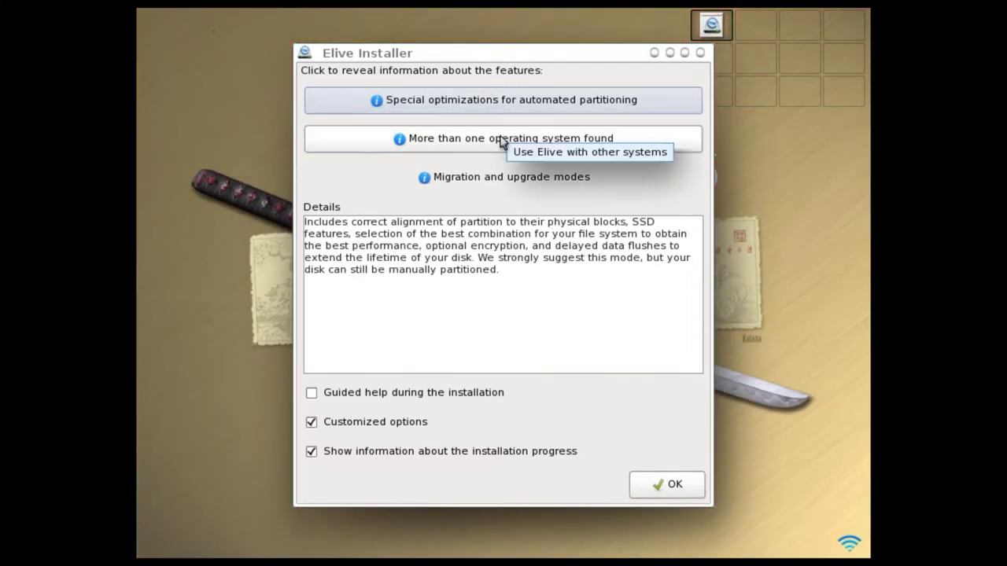
{"action": "left_click", "coordinate": [499, 139]}
{"action": "left_click", "coordinate": [509, 180]}
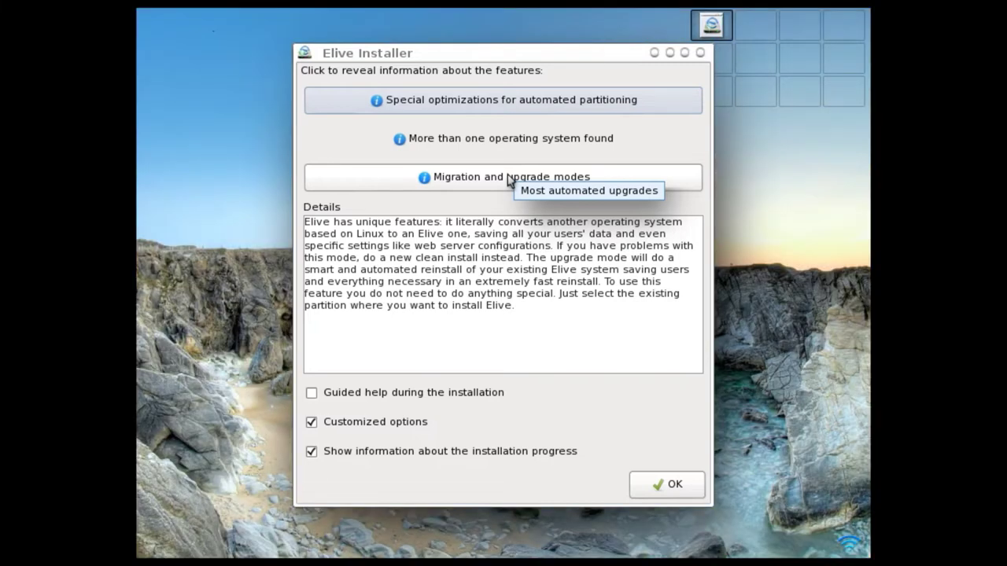
Step: Enable guided help during the installation, accept the options and dismiss the guide
{"action": "left_click", "coordinate": [312, 393]}
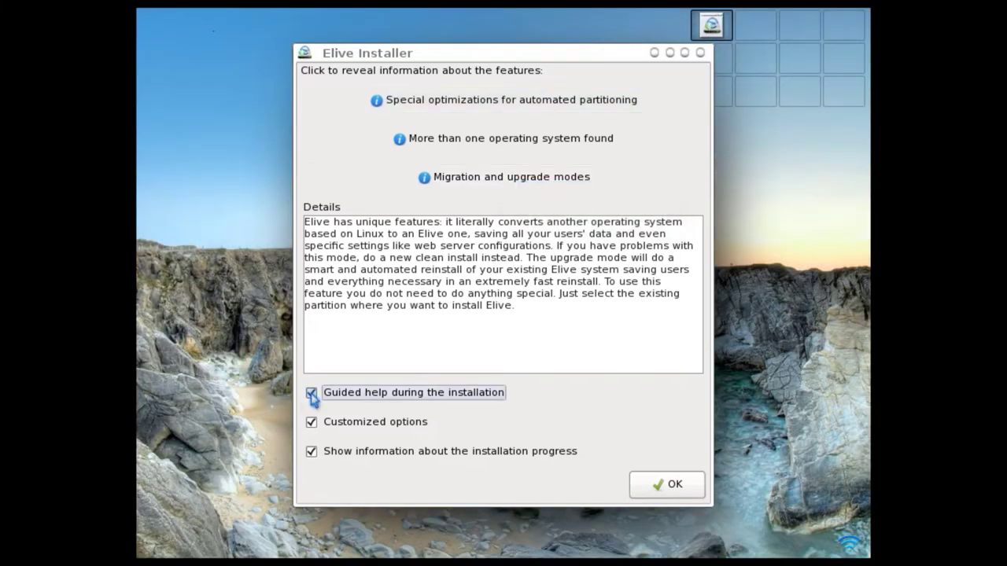
{"action": "left_click", "coordinate": [673, 485]}
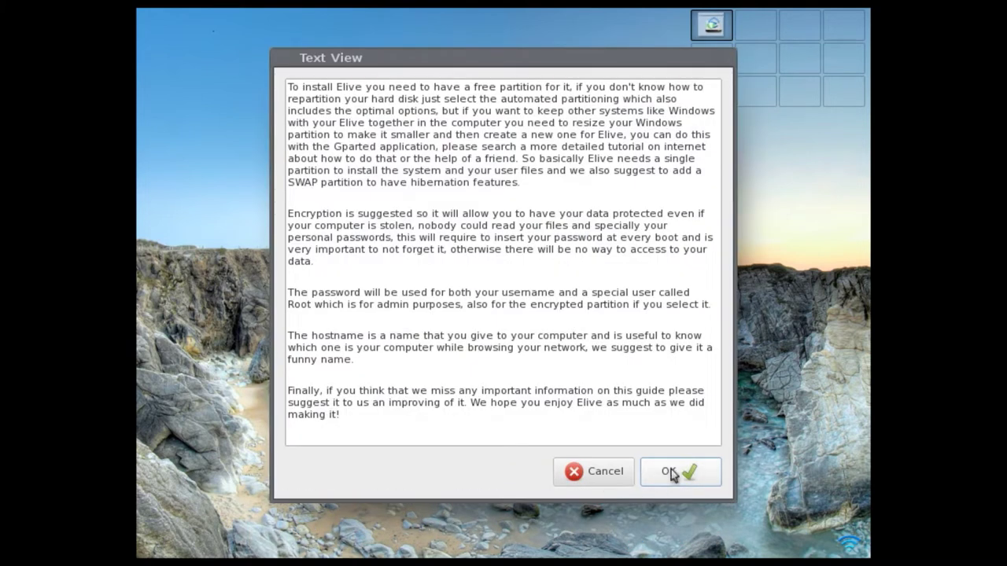
{"action": "left_click", "coordinate": [673, 474]}
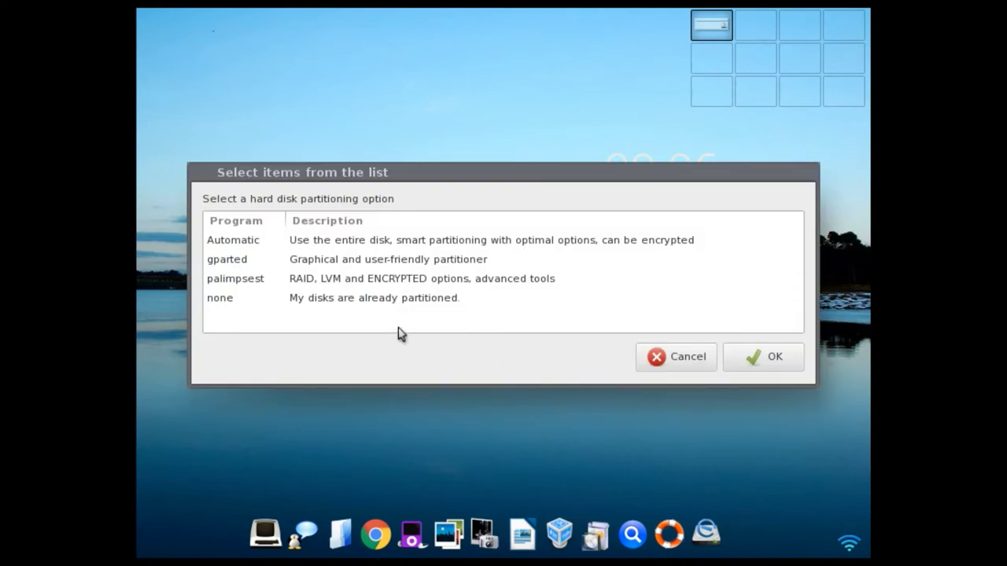
Step: Choose Automatic whole-disk partitioning, agree to erase the disk, and select ext4
{"action": "left_click", "coordinate": [452, 244]}
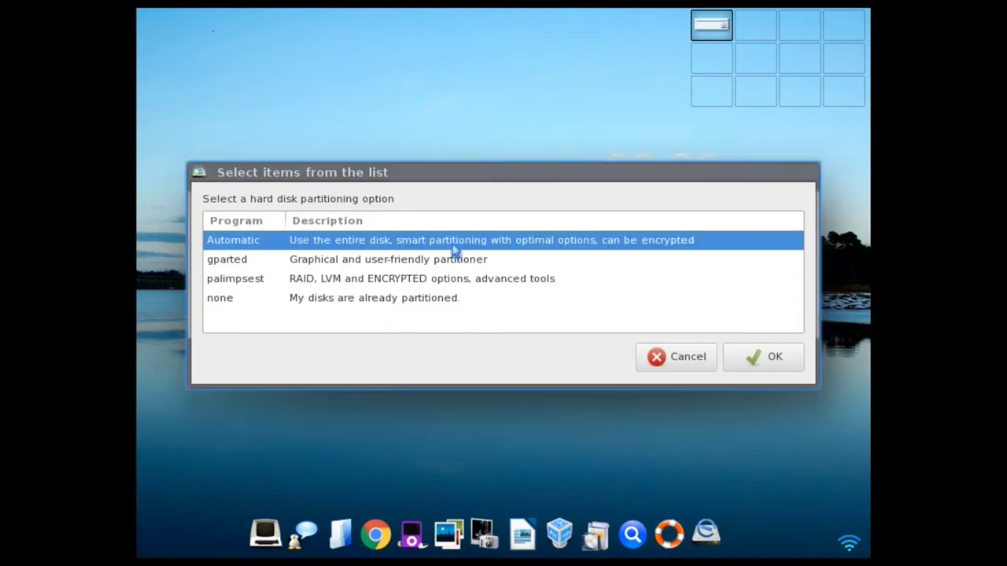
{"action": "left_click", "coordinate": [770, 361]}
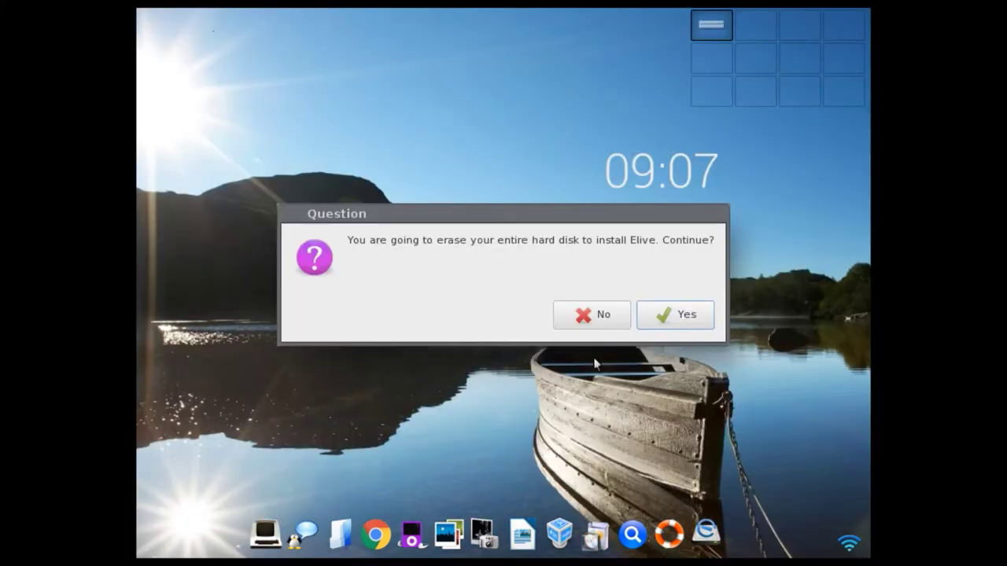
{"action": "left_click", "coordinate": [678, 319]}
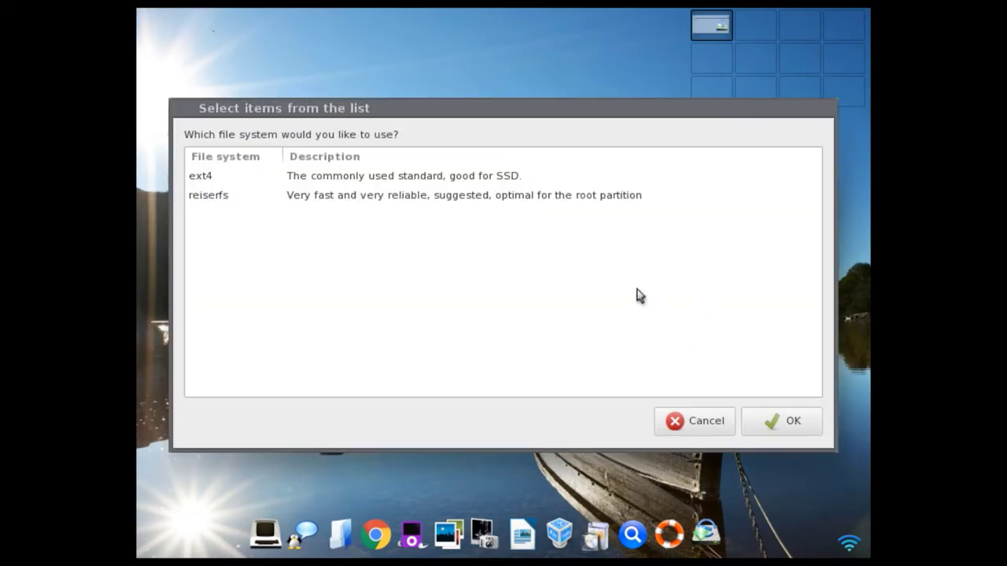
{"action": "left_click", "coordinate": [456, 176]}
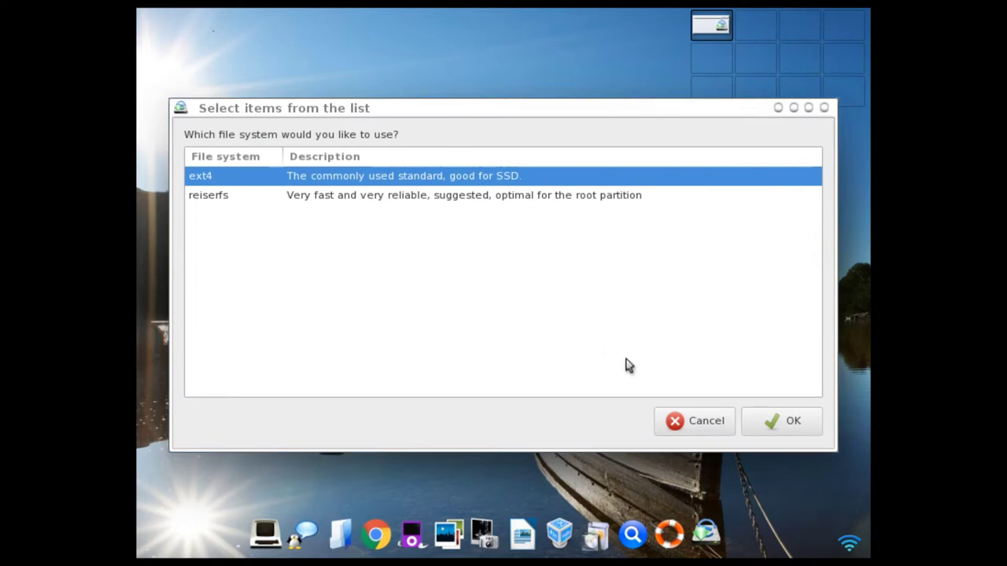
{"action": "left_click", "coordinate": [770, 423]}
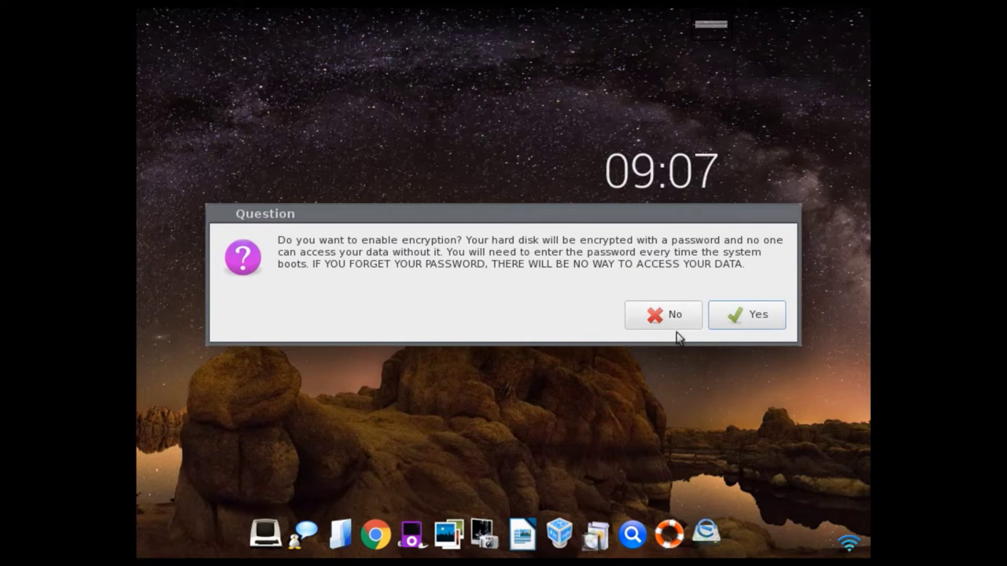
Step: Answer No to disk encryption and Yes to continuing the project
{"action": "left_click", "coordinate": [672, 318]}
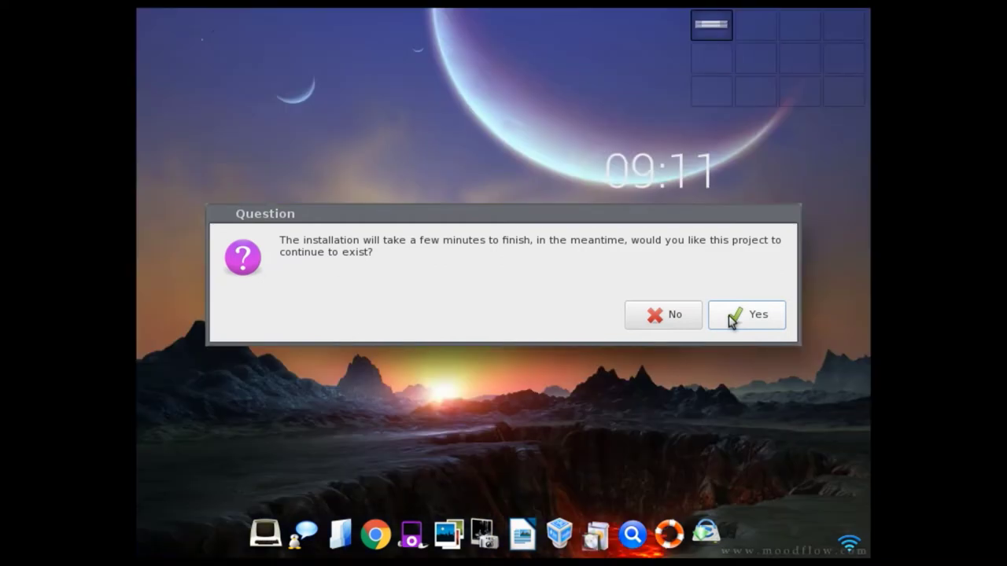
{"action": "left_click", "coordinate": [729, 316]}
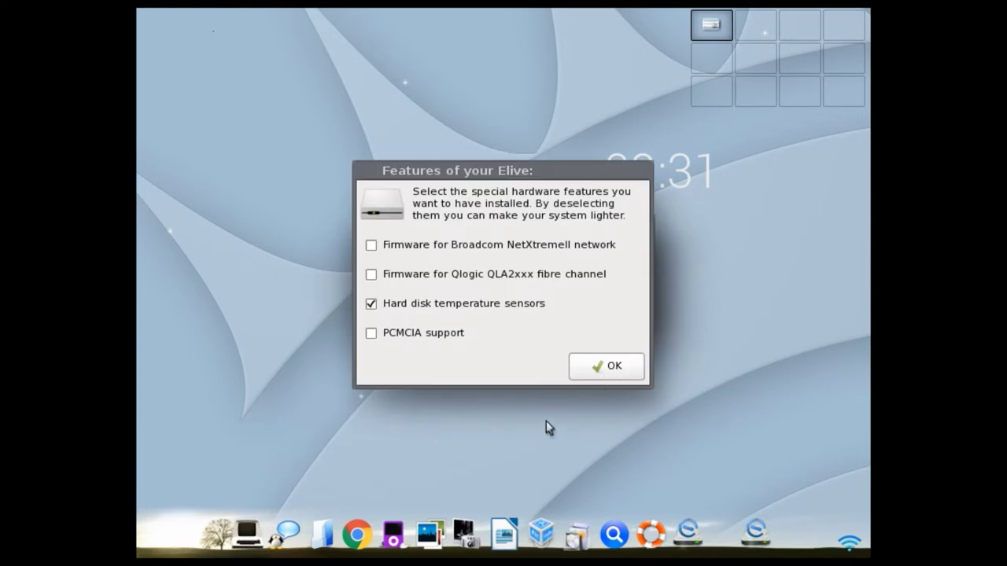
Step: Accept the hardware features, then leave Wine and XBMC Media center out of the applications
{"action": "left_click", "coordinate": [598, 368]}
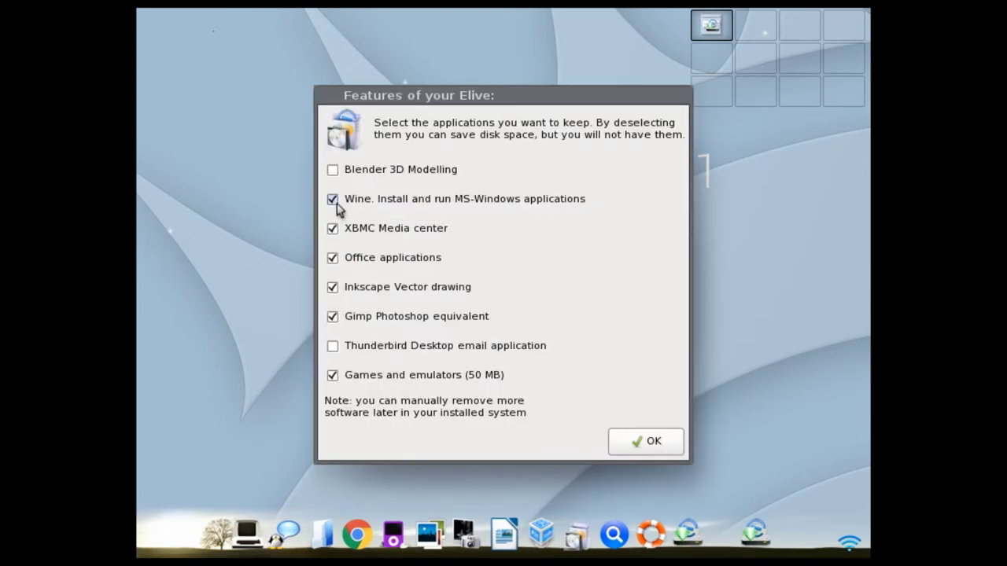
{"action": "left_click", "coordinate": [332, 199]}
{"action": "left_click", "coordinate": [332, 228]}
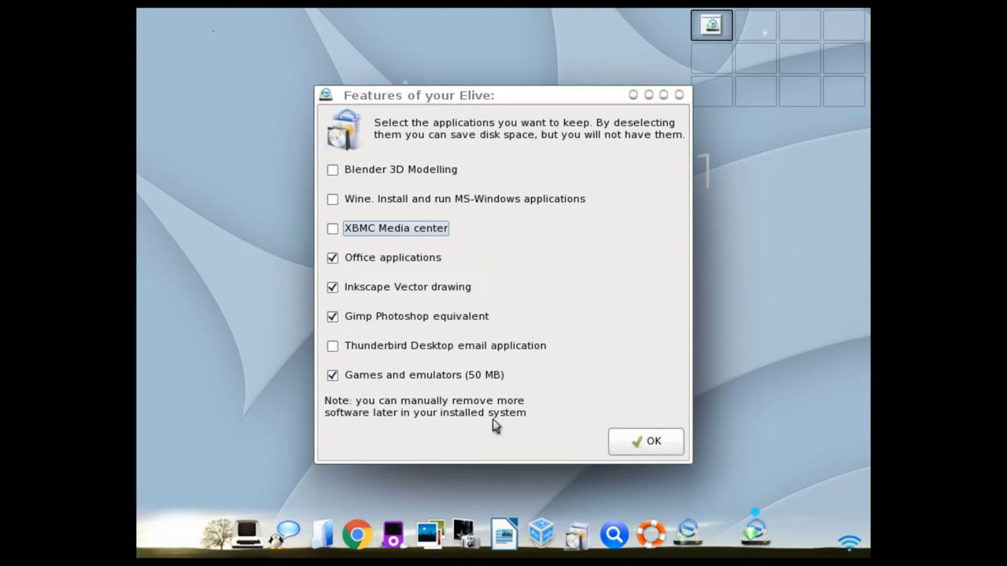
{"action": "left_click", "coordinate": [640, 442]}
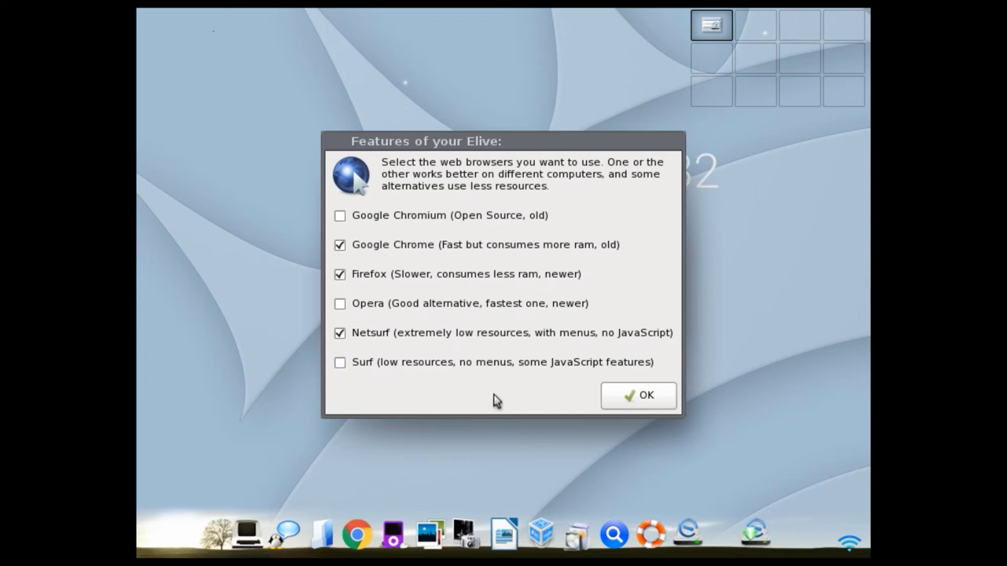
Step: Keep Firefox as the web browser, unticking Google Chromium and Netsurf, and confirm
{"action": "left_click", "coordinate": [340, 246]}
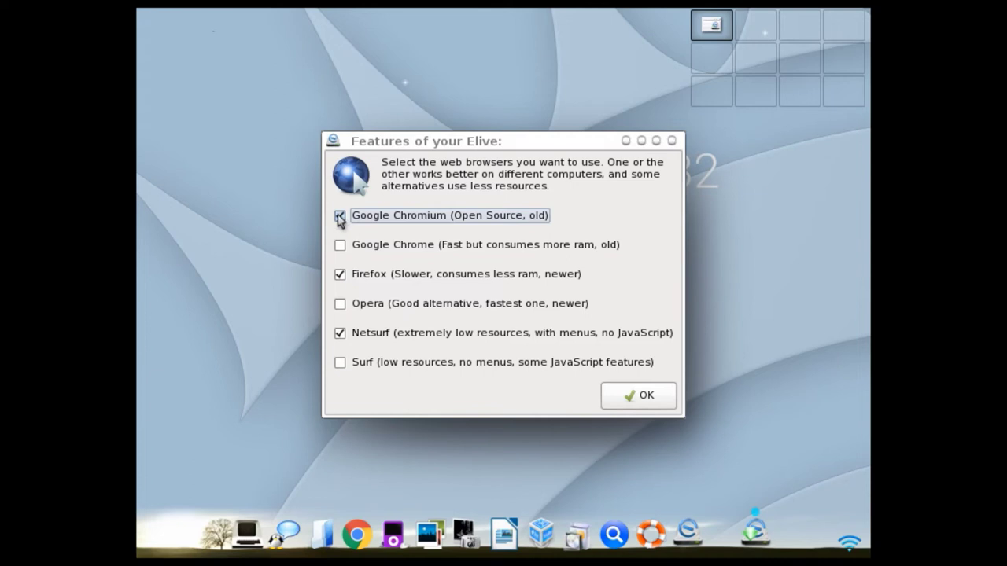
{"action": "left_click", "coordinate": [339, 216]}
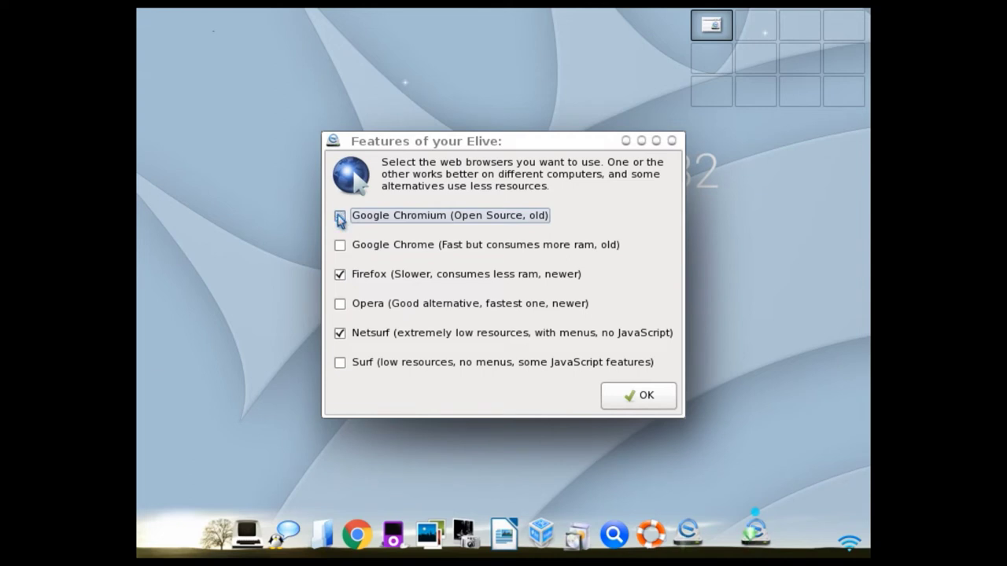
{"action": "left_click", "coordinate": [339, 335]}
{"action": "left_click", "coordinate": [622, 395]}
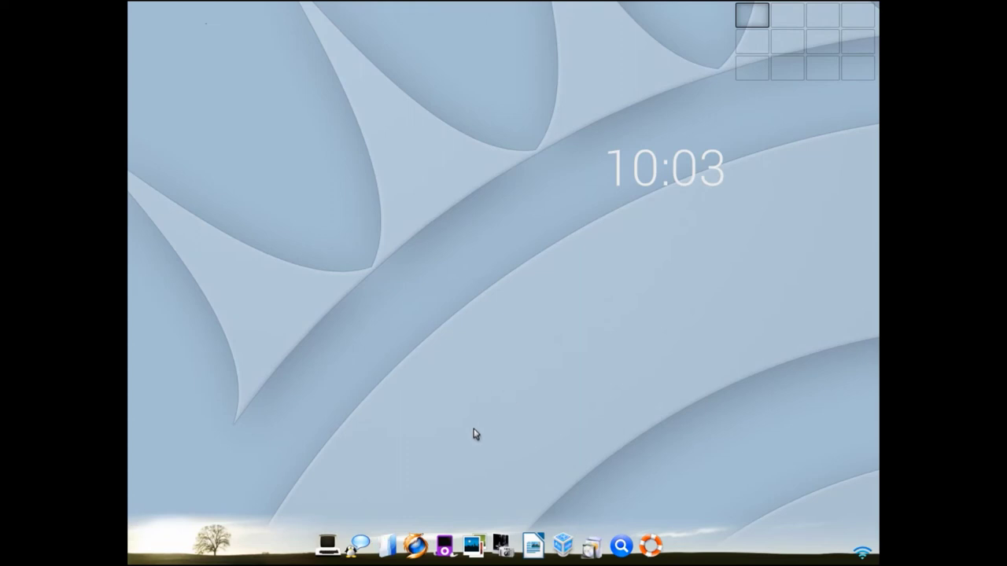
Step: Browse the main menu's Desktop, Enlightenment, System and Applications submenus, then launch Preferences > Screen settings
{"action": "left_click", "coordinate": [510, 314]}
{"action": "mouse_move", "coordinate": [571, 373]}
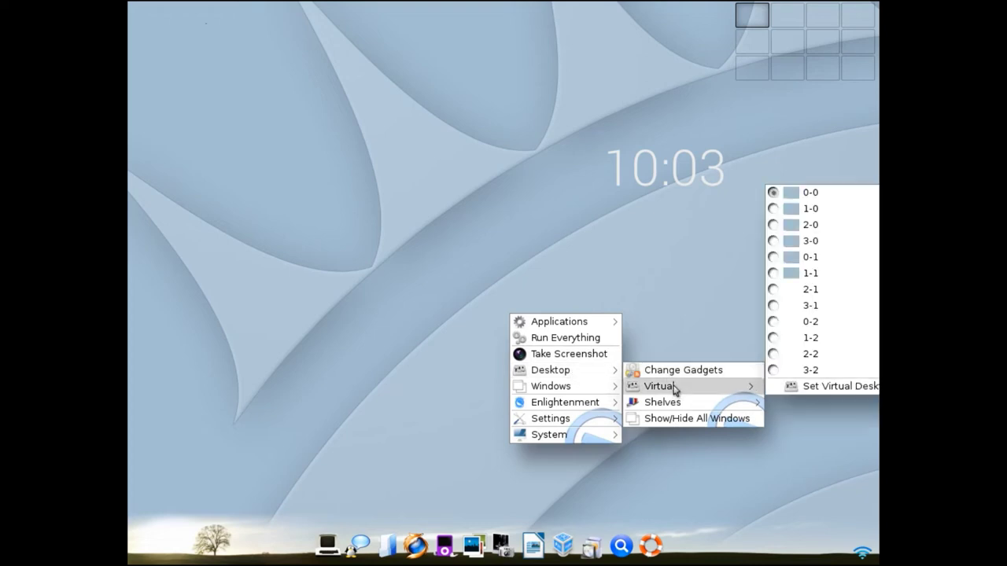
{"action": "mouse_move", "coordinate": [673, 409]}
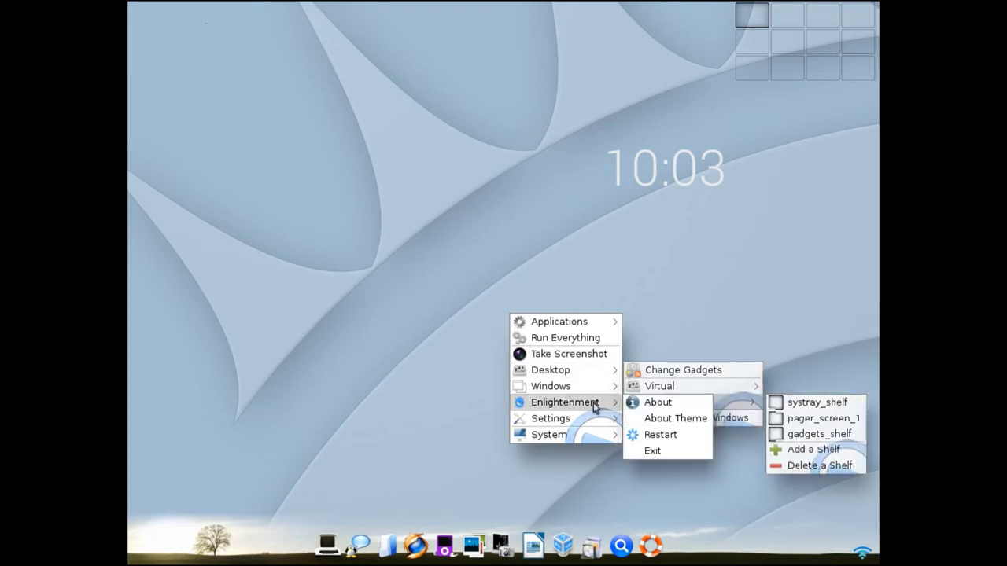
{"action": "mouse_move", "coordinate": [595, 425]}
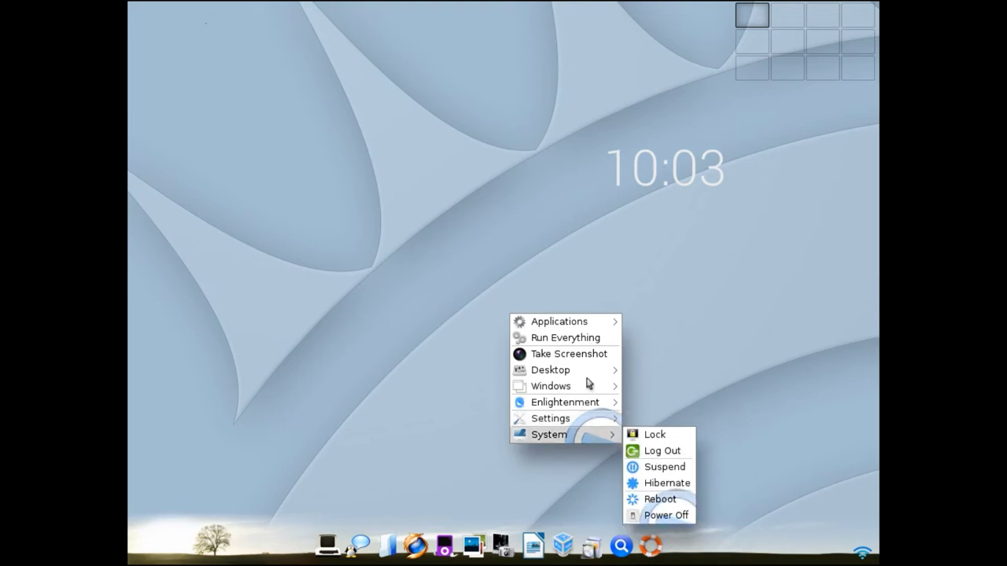
{"action": "mouse_move", "coordinate": [575, 327]}
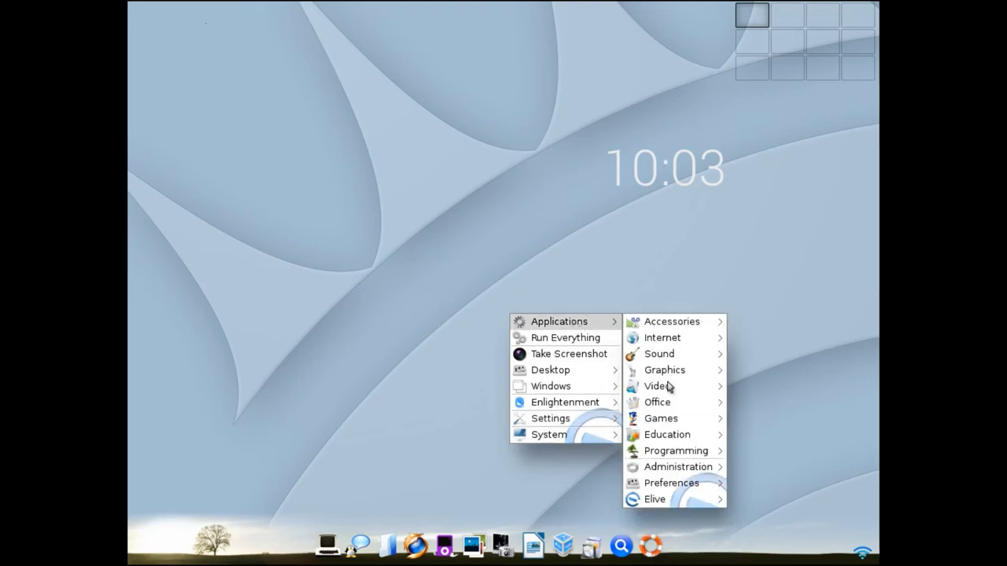
{"action": "mouse_move", "coordinate": [668, 390]}
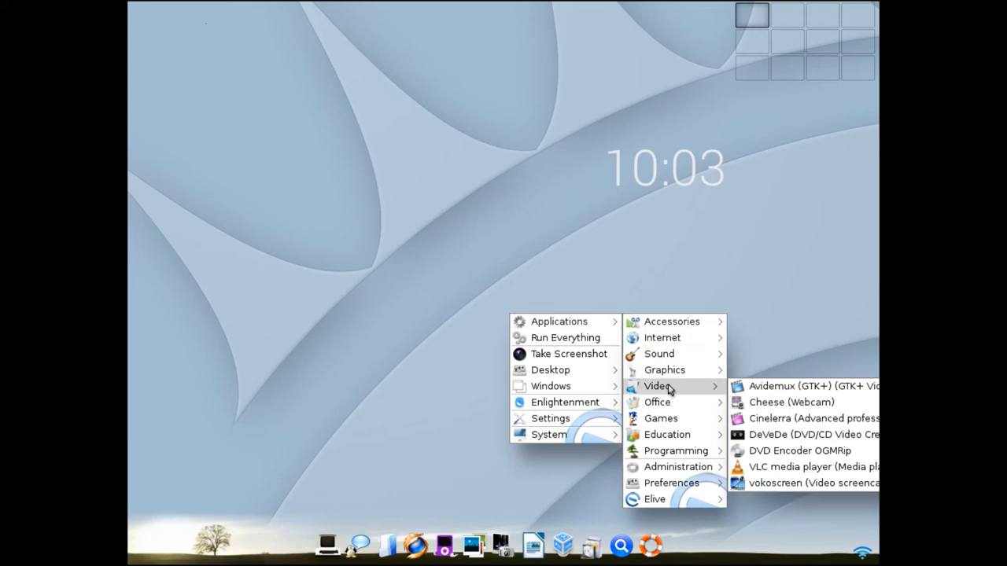
{"action": "mouse_move", "coordinate": [679, 373]}
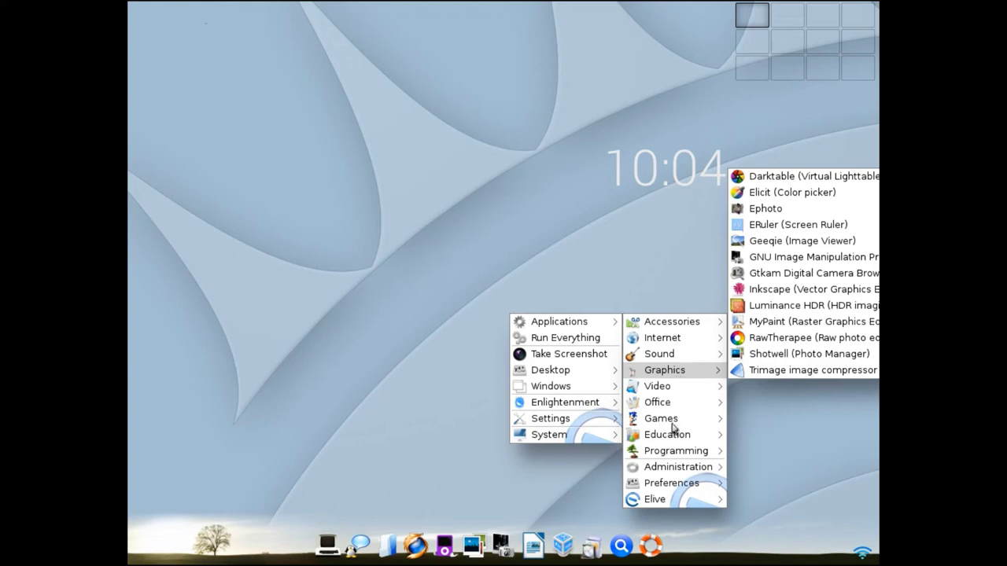
{"action": "mouse_move", "coordinate": [680, 484]}
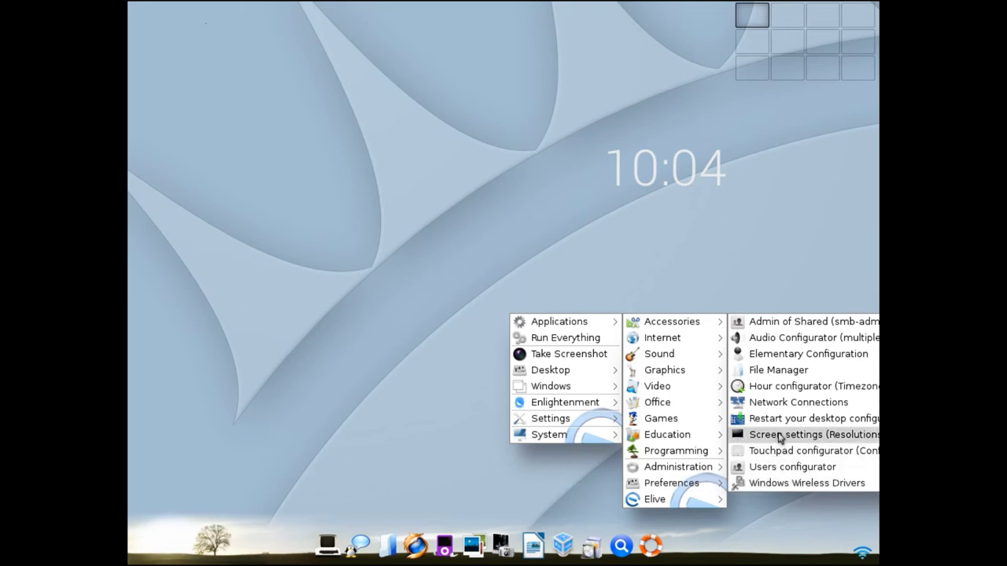
{"action": "left_click", "coordinate": [780, 436]}
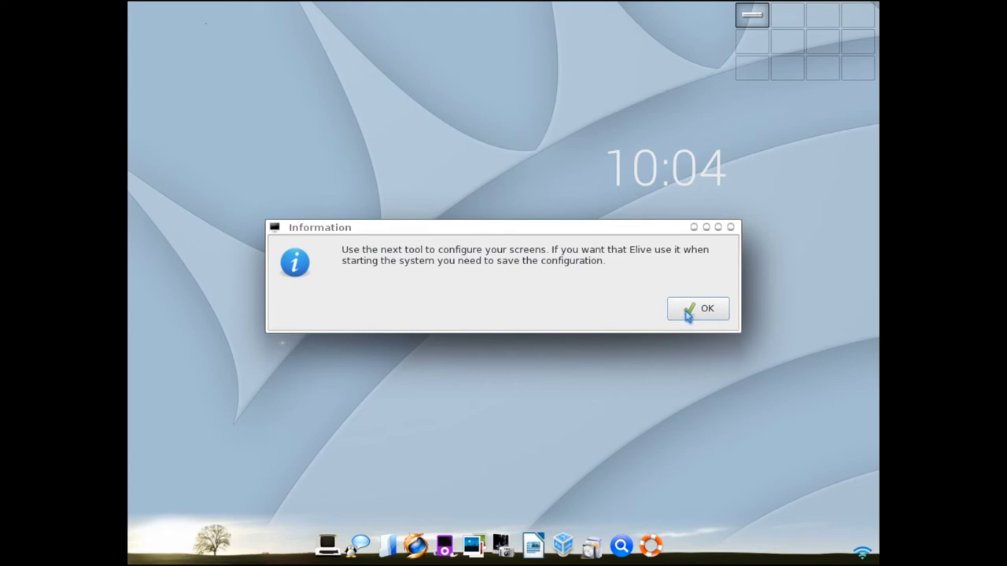
Step: Acknowledge the screen notice and update notes, accept default startup services, and decline the donation
{"action": "left_click", "coordinate": [698, 308]}
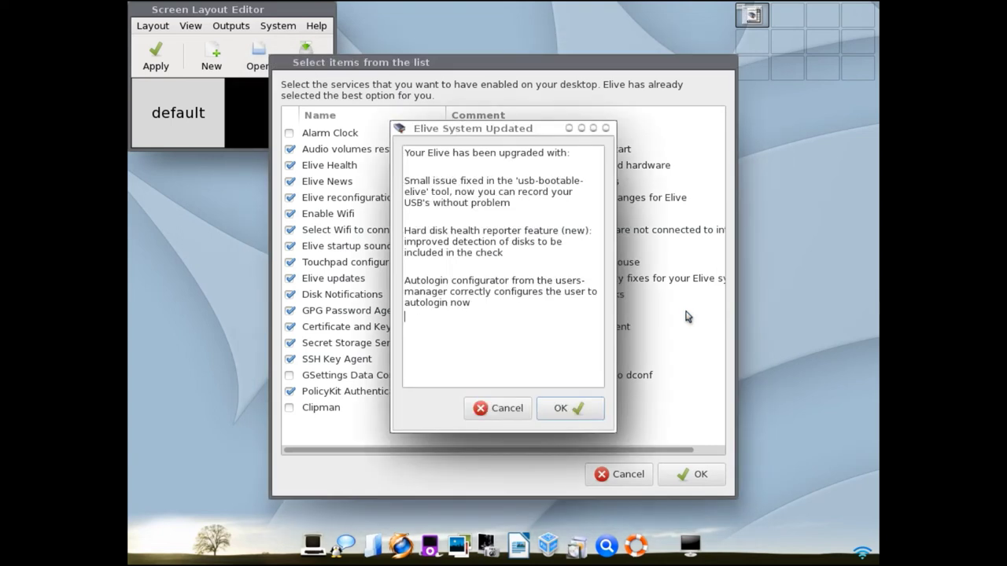
{"action": "left_click", "coordinate": [564, 407]}
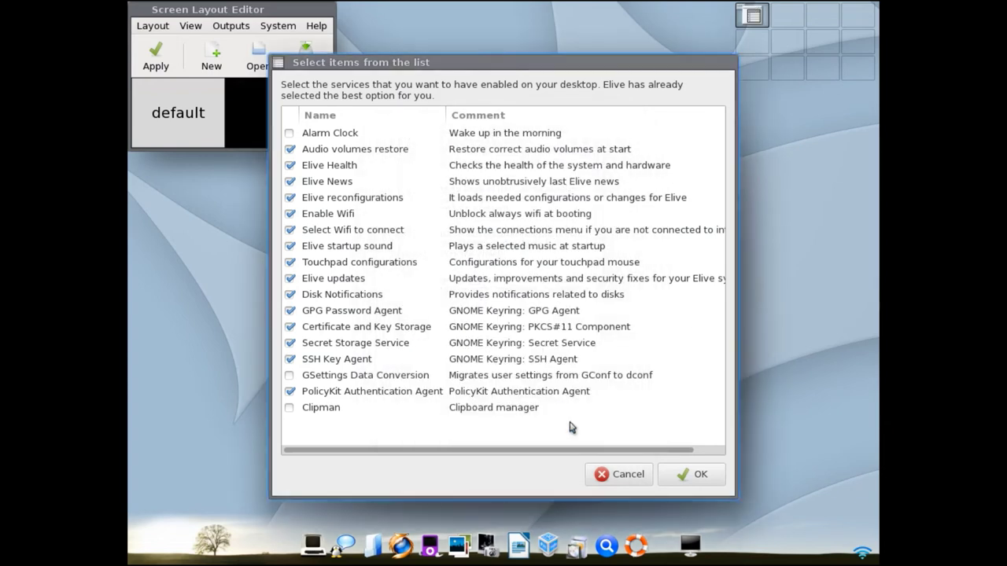
{"action": "left_click", "coordinate": [697, 476]}
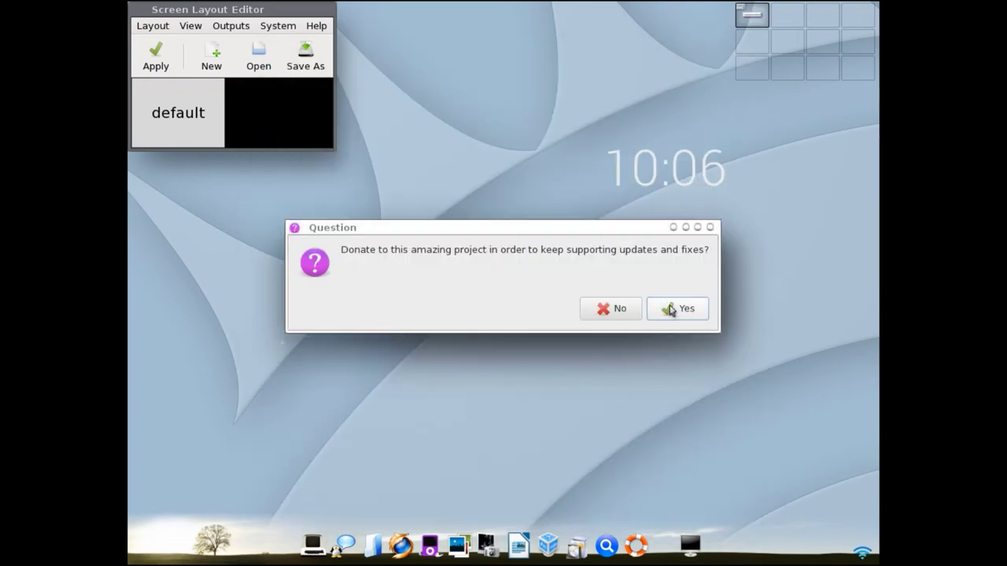
{"action": "left_click", "coordinate": [602, 314]}
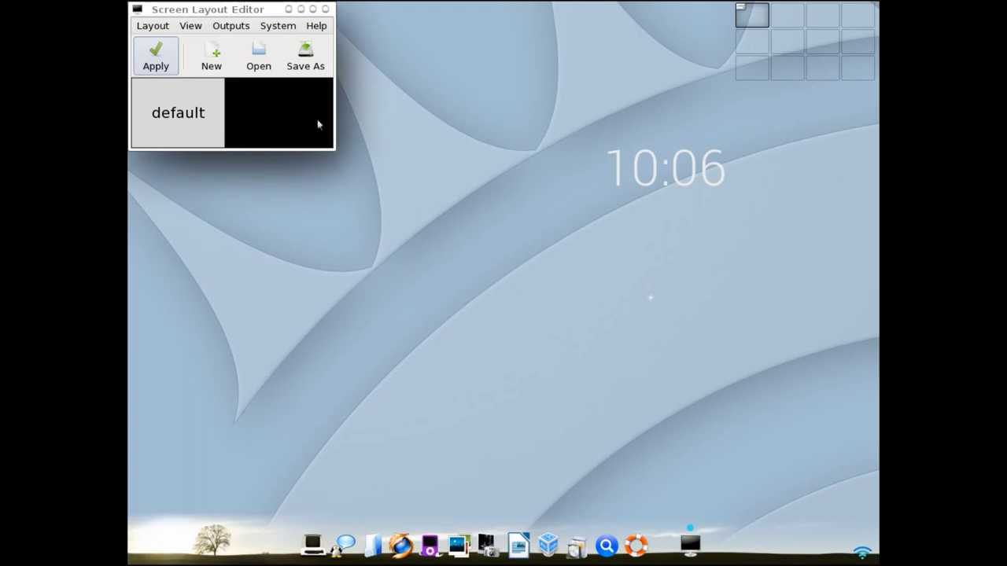
Step: Switch the layout preview zoom to 1:4 and then to 1:8 from the View menu
{"action": "left_click", "coordinate": [198, 32]}
{"action": "mouse_move", "coordinate": [247, 27]}
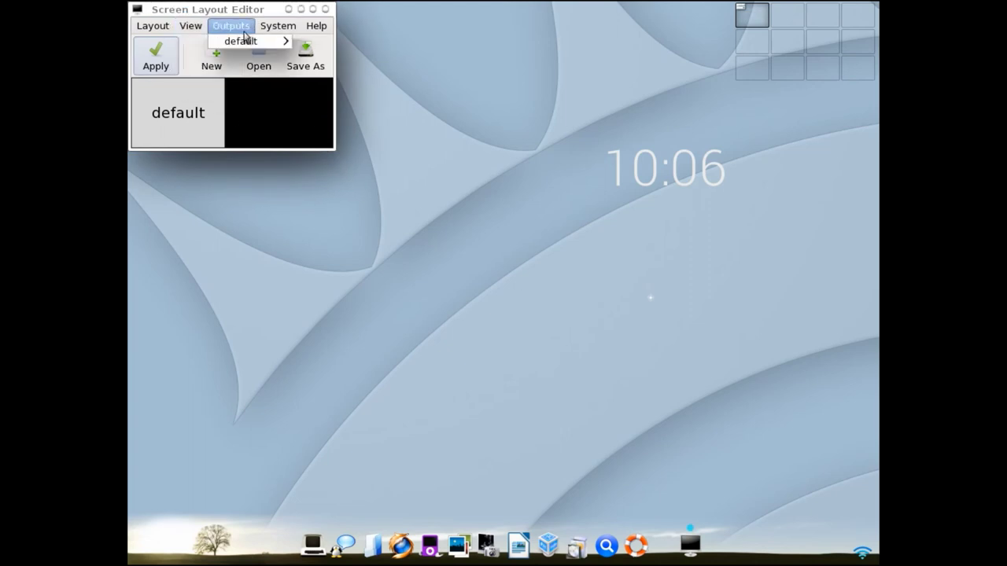
{"action": "mouse_move", "coordinate": [346, 59]}
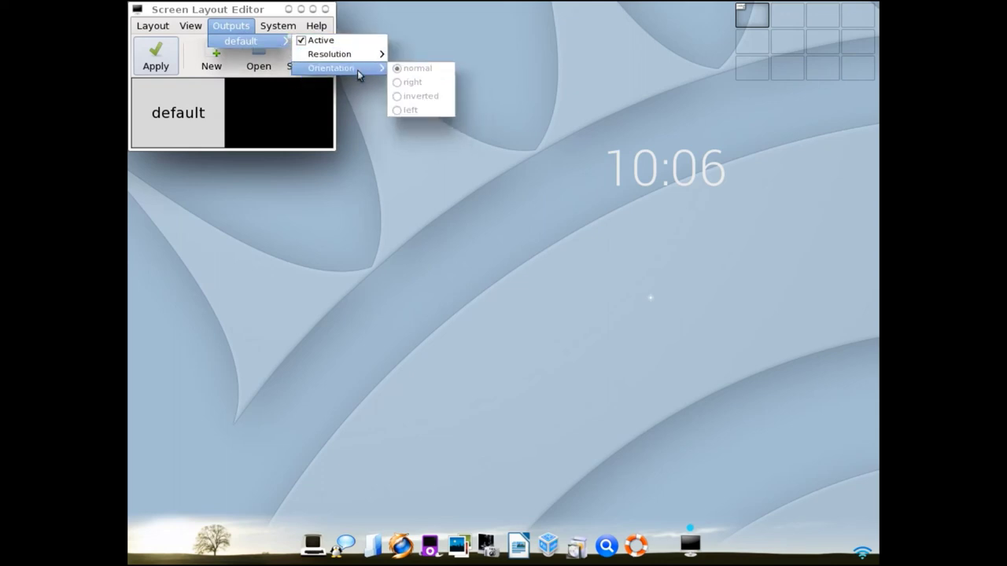
{"action": "mouse_move", "coordinate": [312, 29]}
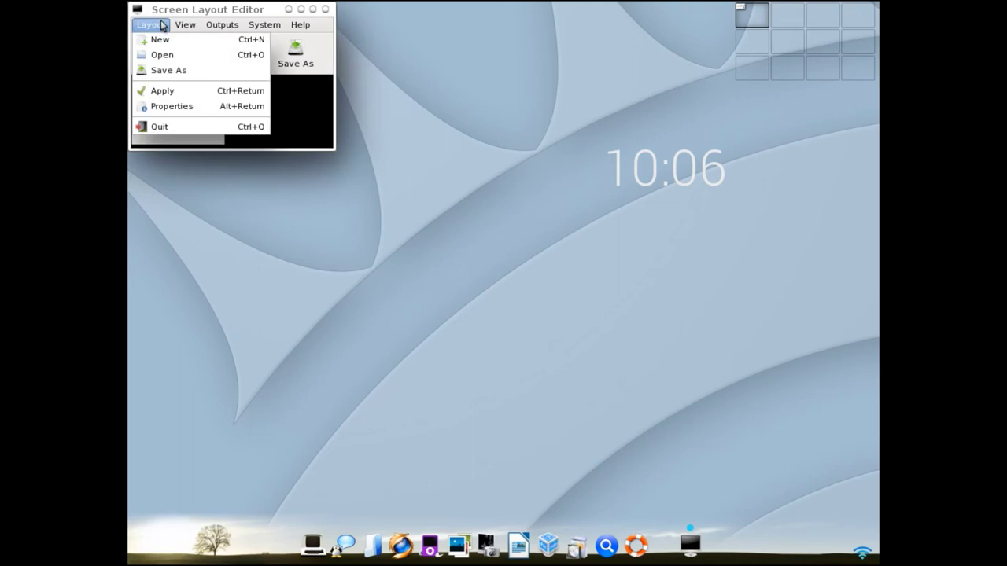
{"action": "left_click", "coordinate": [189, 38]}
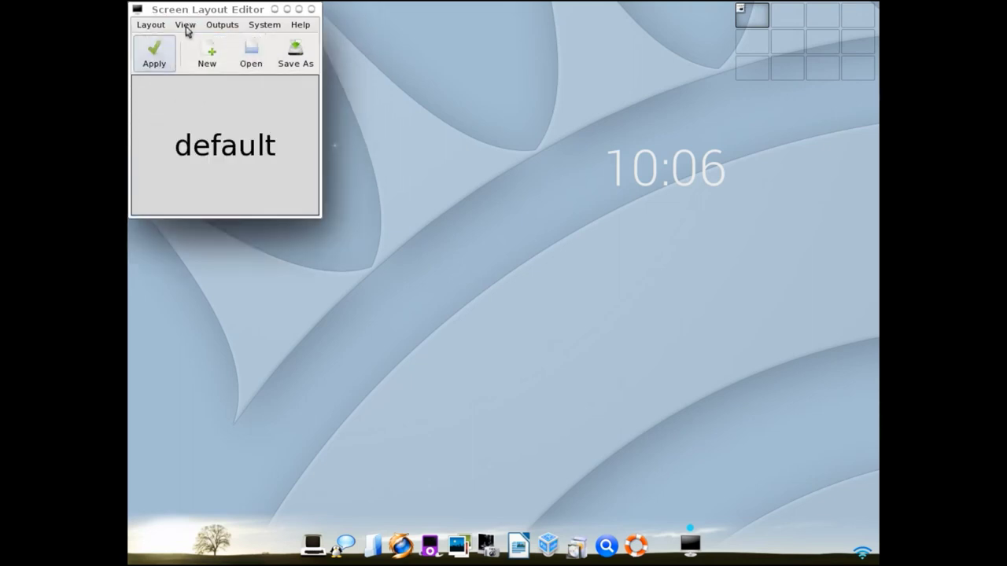
{"action": "left_click", "coordinate": [186, 26]}
{"action": "left_click", "coordinate": [188, 53]}
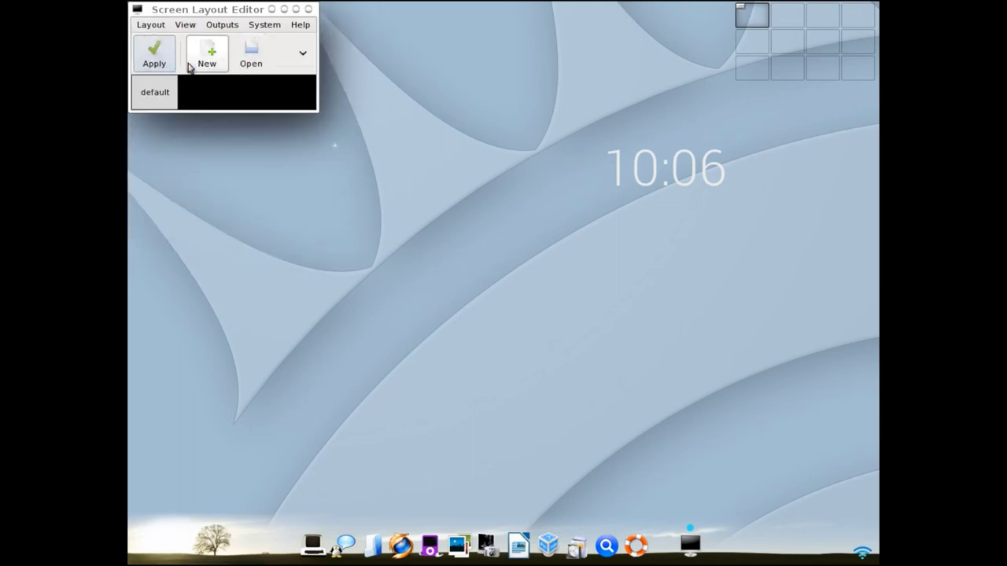
Step: Check the default output's settings under Outputs, then open and close Layout > Properties
{"action": "left_click", "coordinate": [303, 57]}
{"action": "left_click", "coordinate": [223, 25]}
{"action": "left_click", "coordinate": [223, 25]}
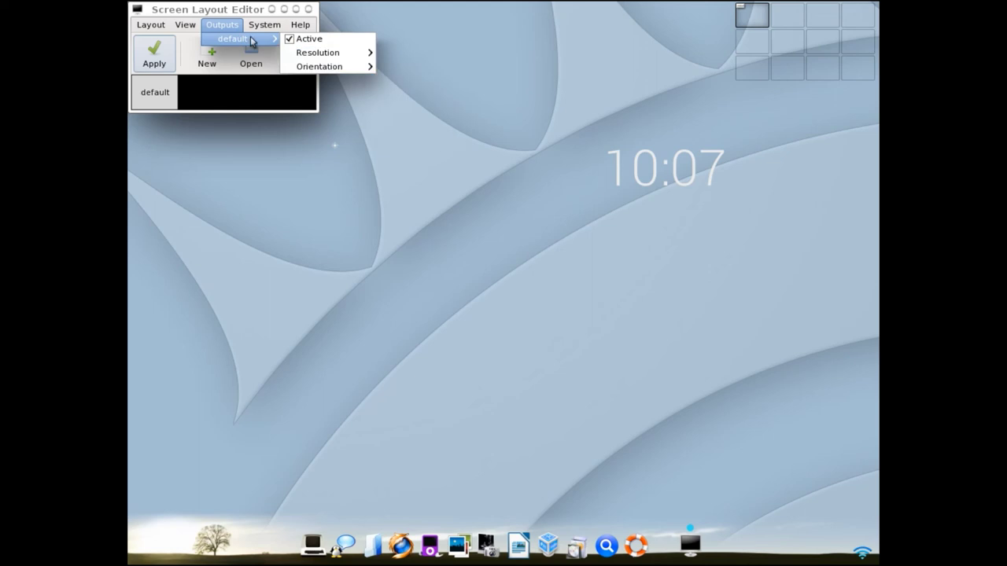
{"action": "mouse_move", "coordinate": [151, 24]}
{"action": "left_click", "coordinate": [173, 109]}
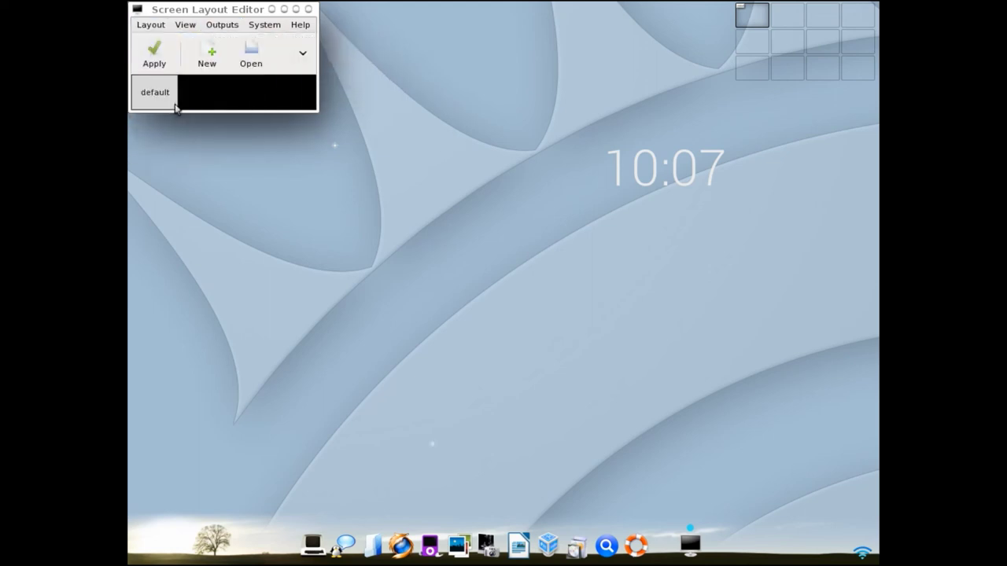
{"action": "left_click", "coordinate": [575, 421]}
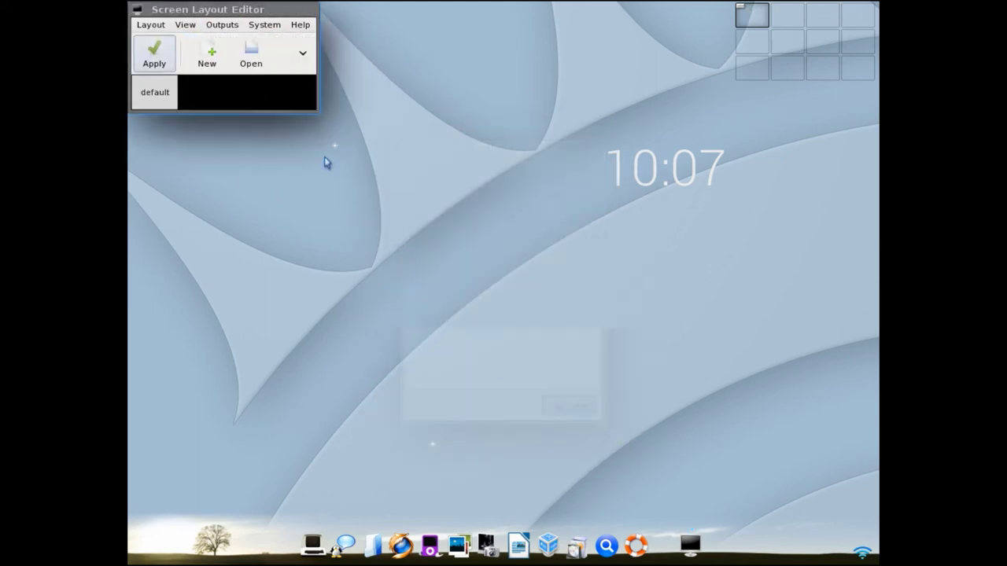
Step: Close the Screen Layout Editor, answer Yes to the save-again question, then close the reopened editor unsaved
{"action": "left_click", "coordinate": [310, 10]}
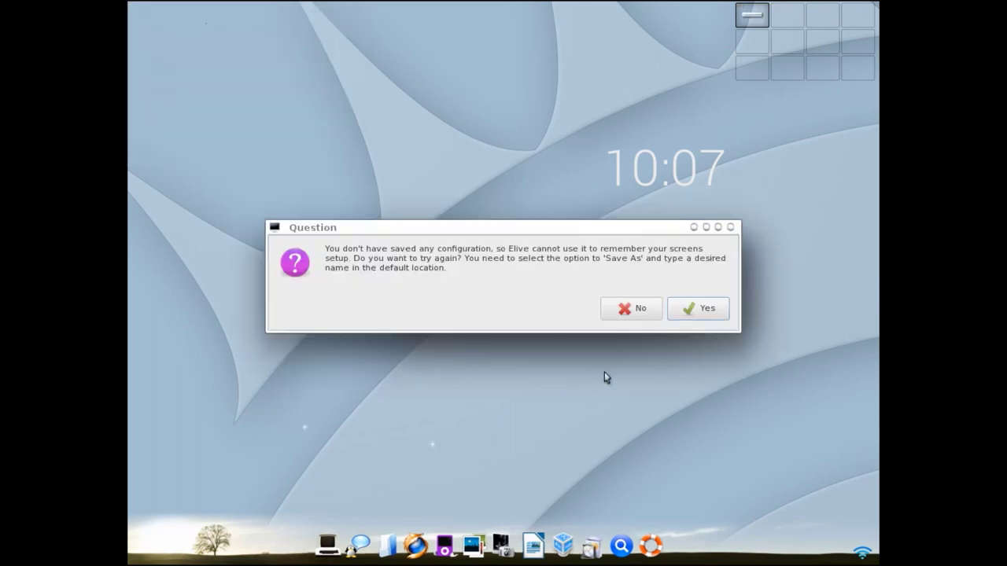
{"action": "left_click", "coordinate": [693, 309]}
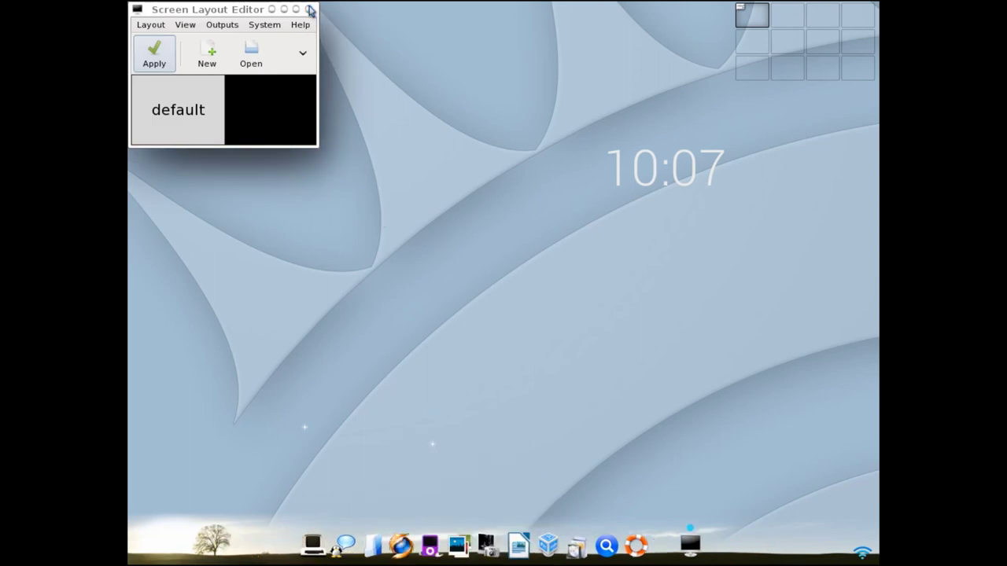
{"action": "left_click", "coordinate": [309, 10]}
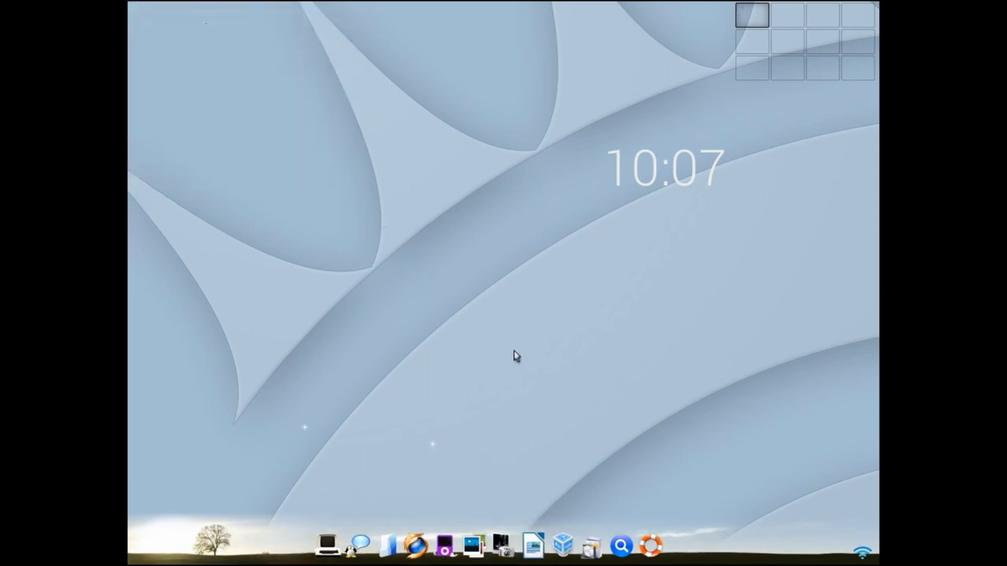